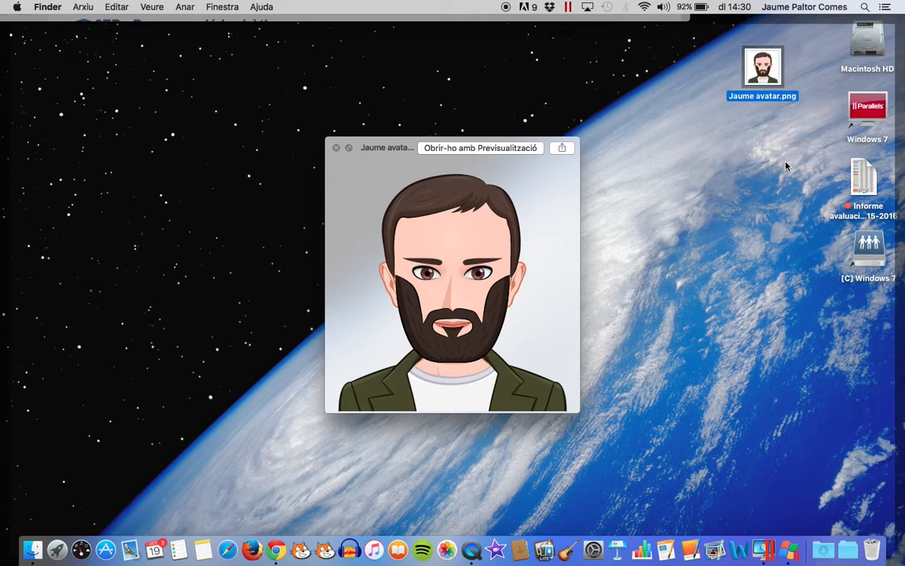
Close the avatar image preview and switch to the Google search results in Chrome
key(space)
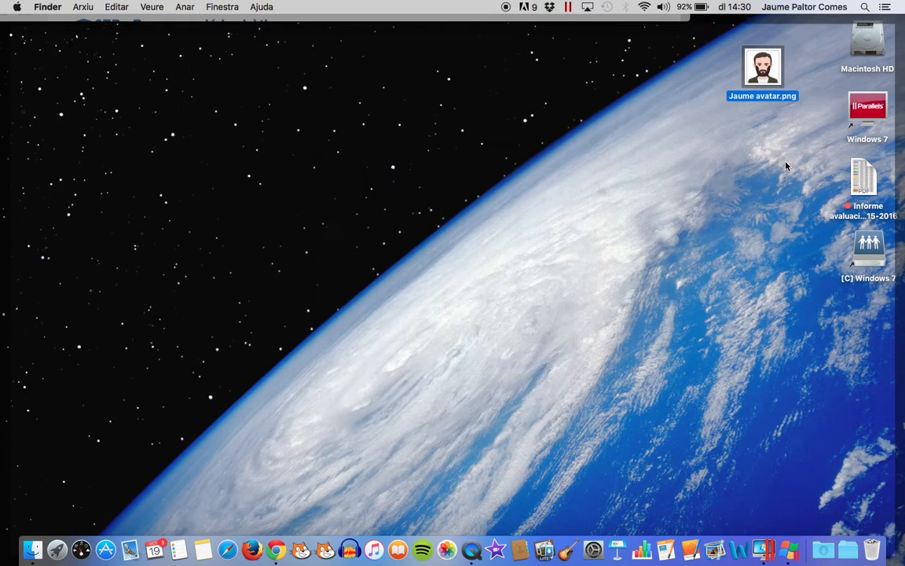
mouse_move(1, 1)
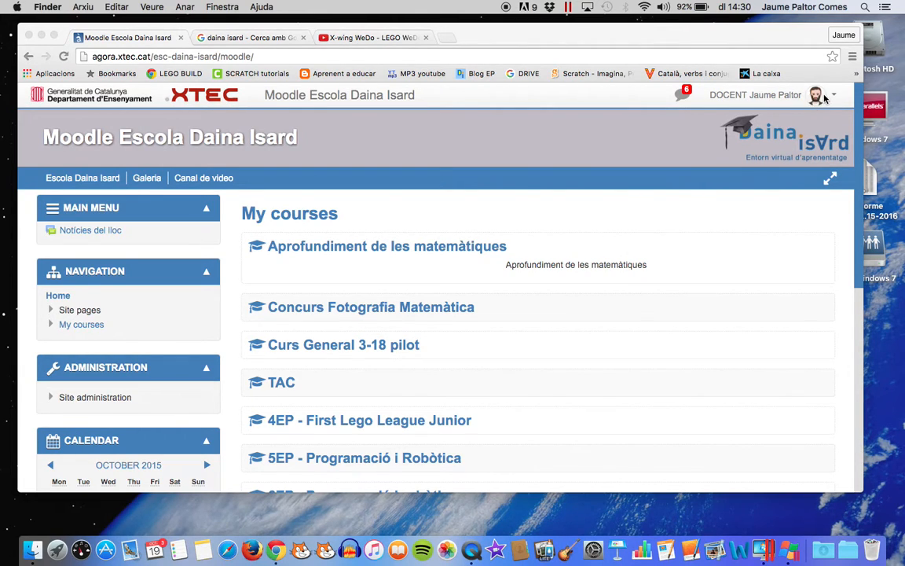
click(230, 39)
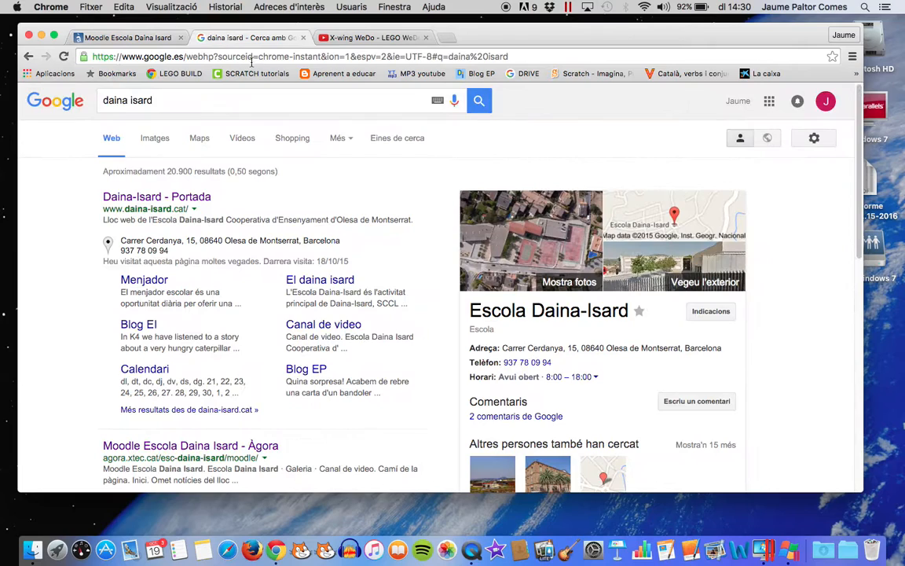
Search Google for crearunavatar.com and open the Crear un Avatar site from the results
click(191, 99)
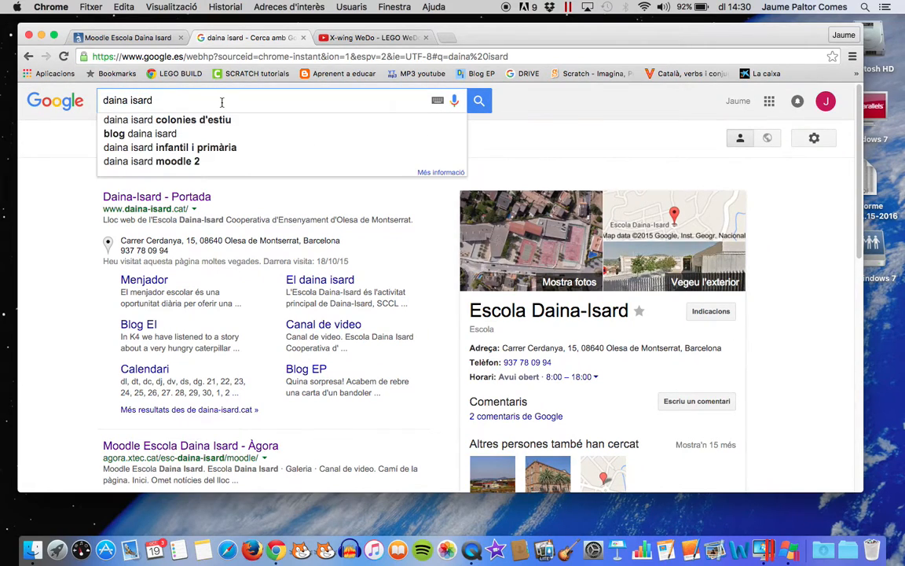
click(70, 100)
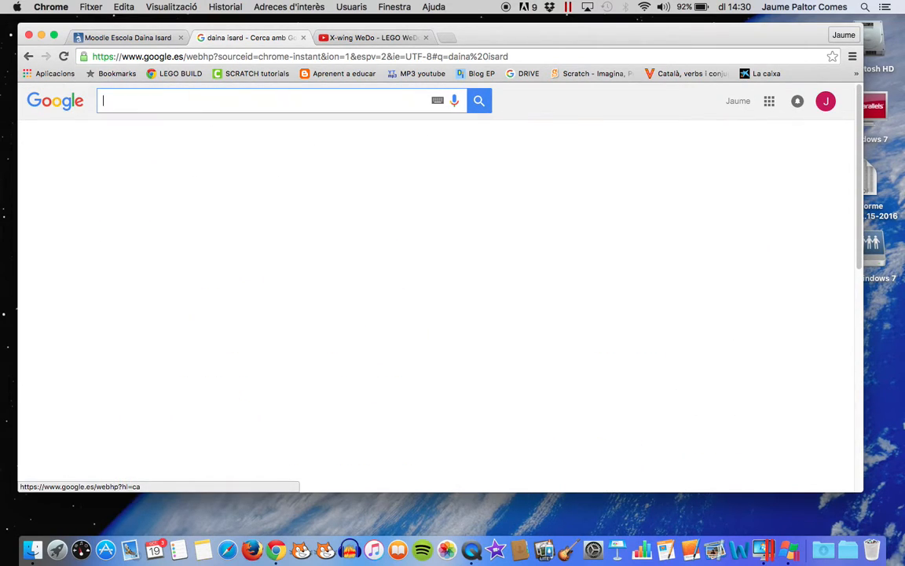
text(crear)
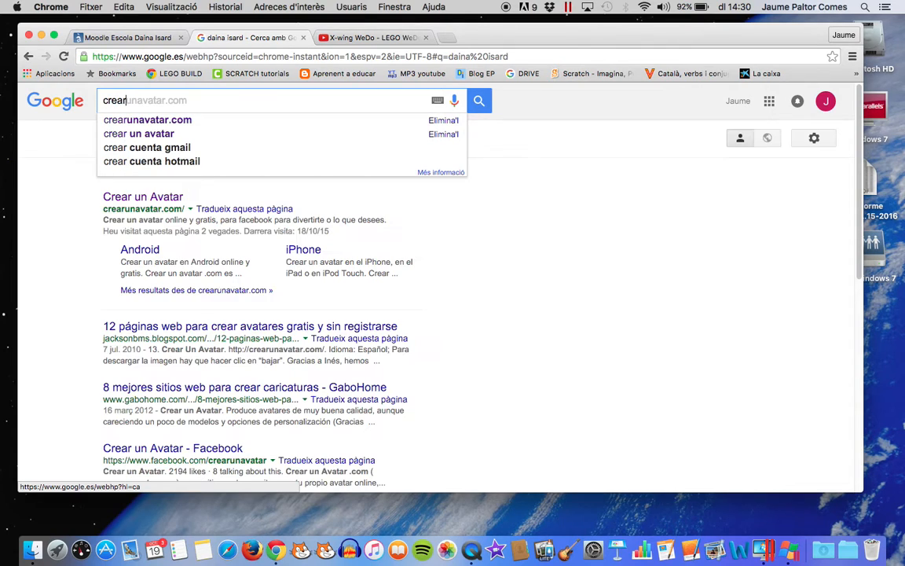
text(unavatar)
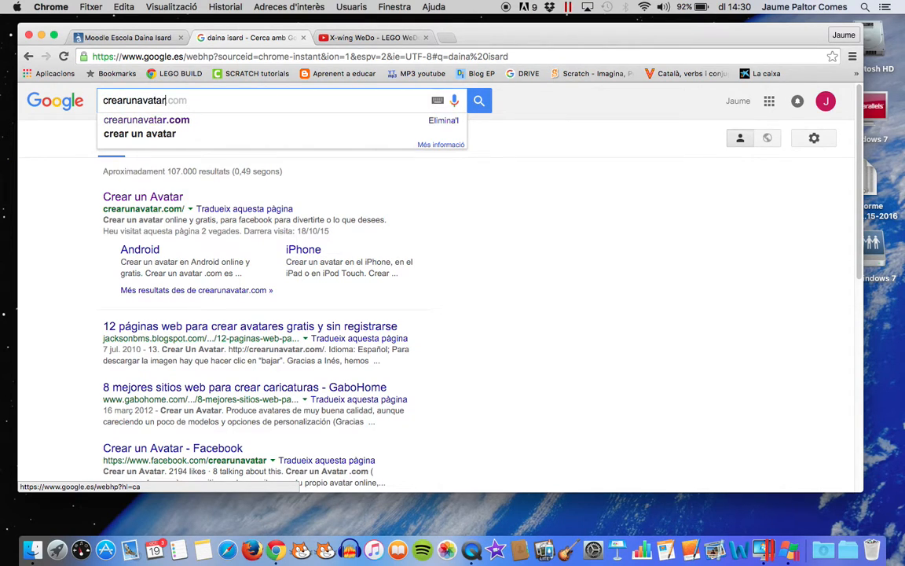
text(.com)
key(Return)
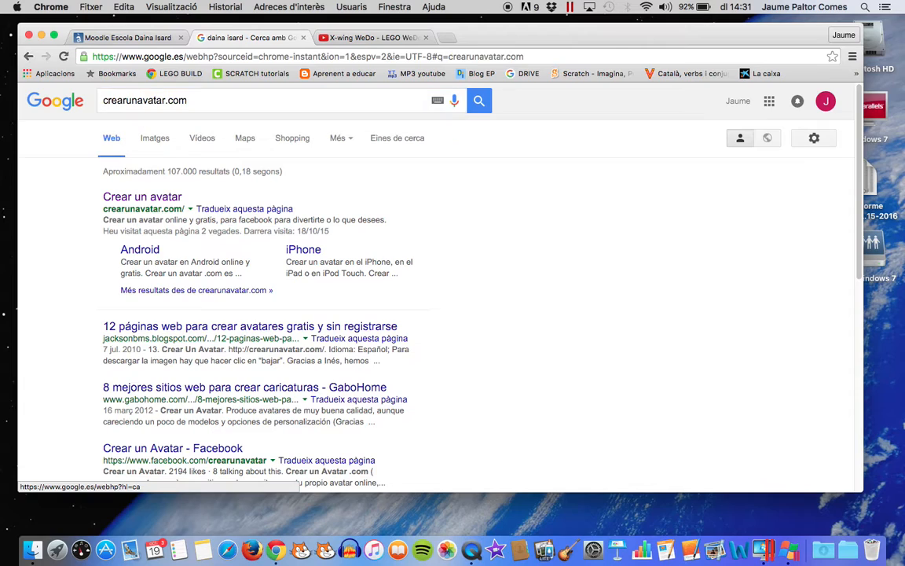
click(128, 196)
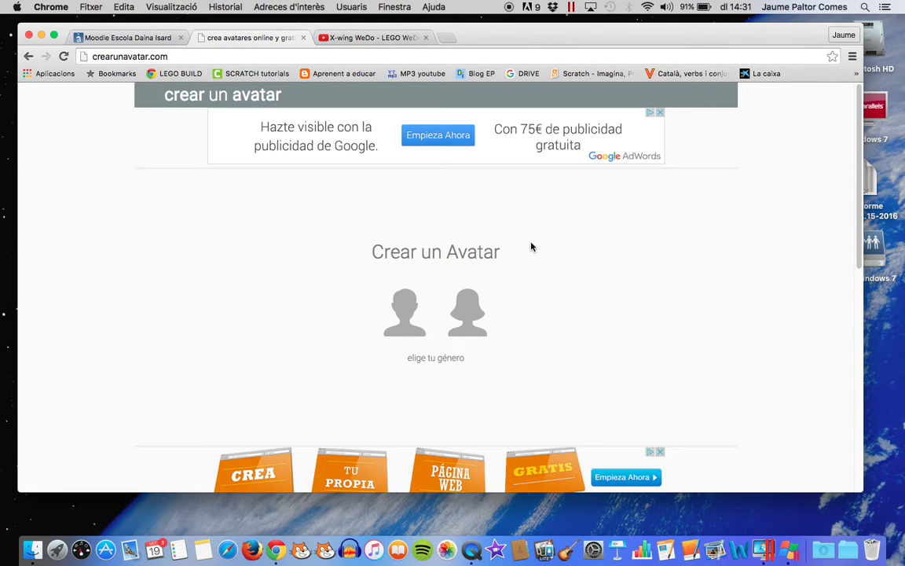
Start a male avatar and try several face shapes, ending with the fourth one in the second row
click(407, 308)
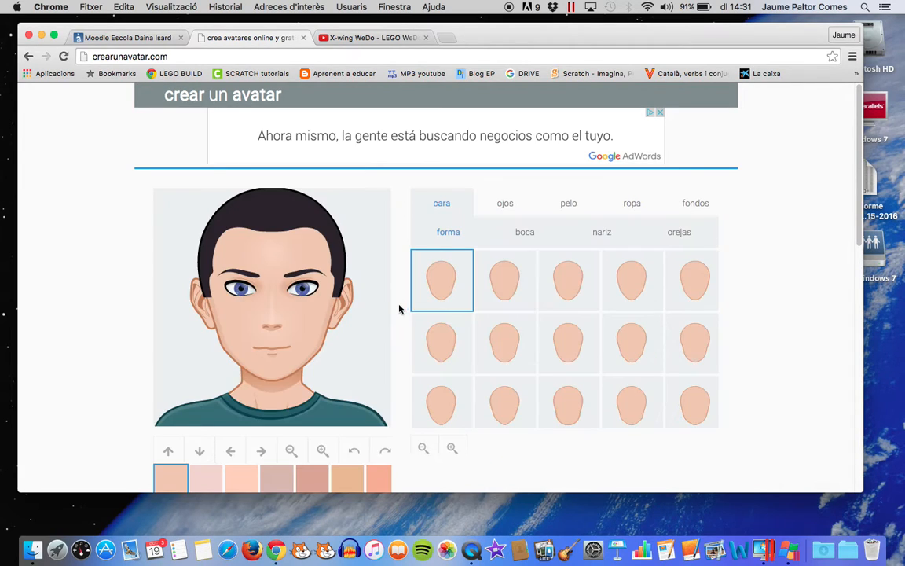
scroll(758, 312, down, 2)
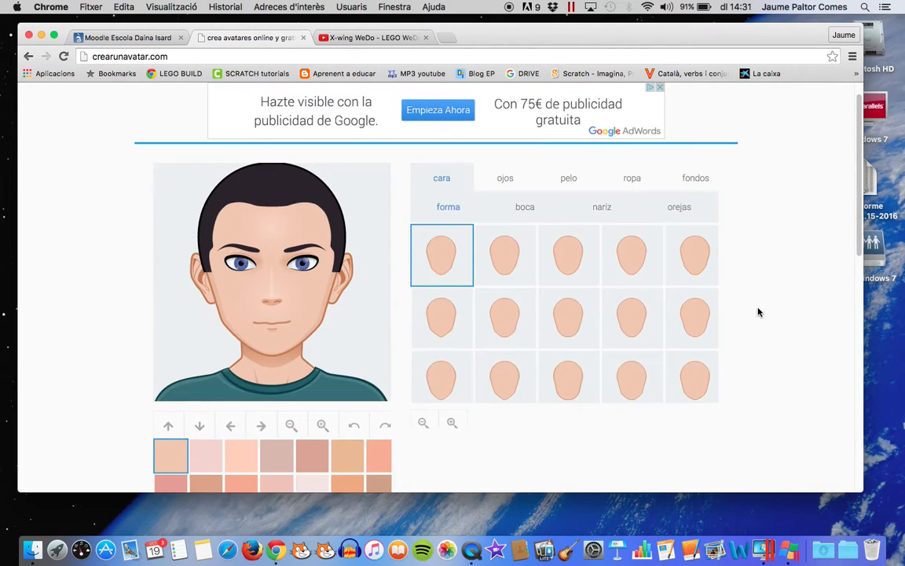
scroll(758, 315, down, 2)
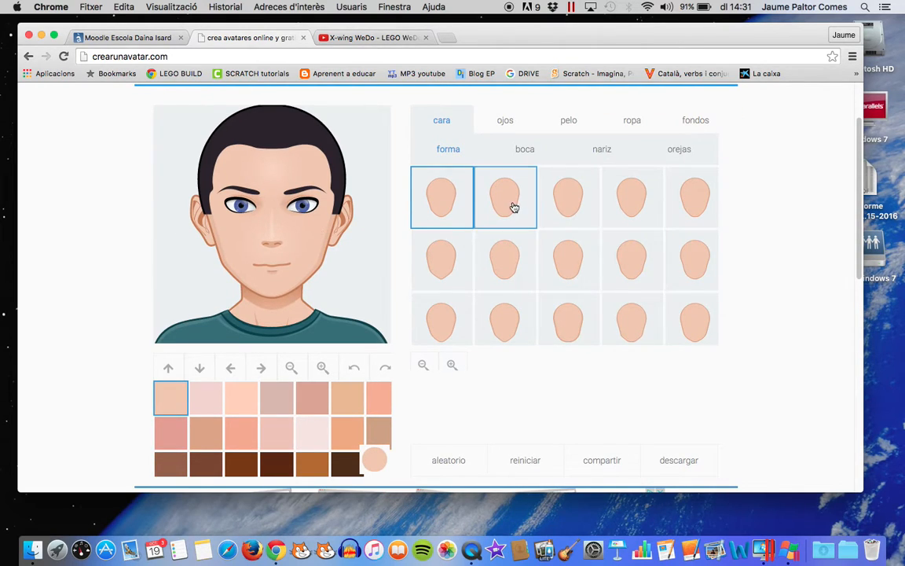
click(560, 206)
click(629, 203)
click(645, 275)
Give the avatar the open white smile, the fourth mouth in the first row
click(524, 148)
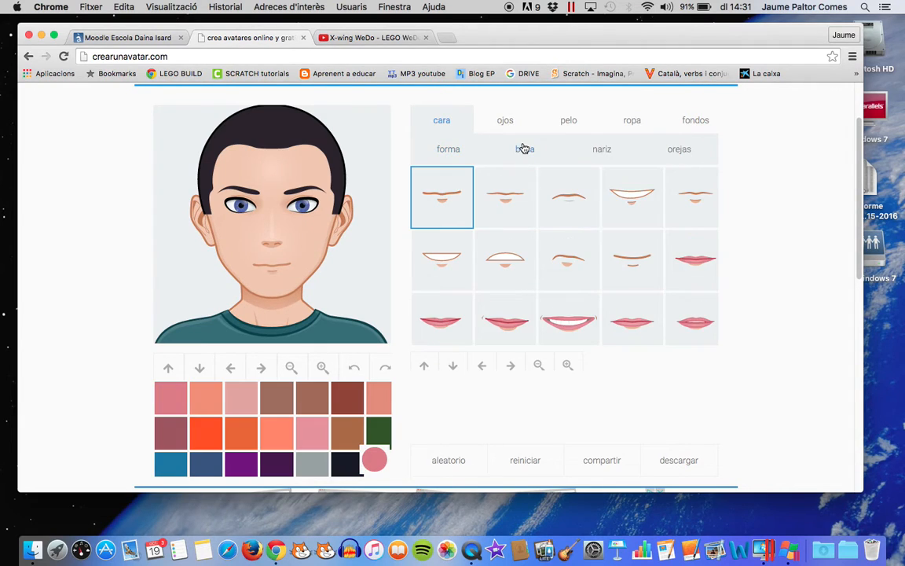
click(563, 305)
click(636, 262)
click(638, 198)
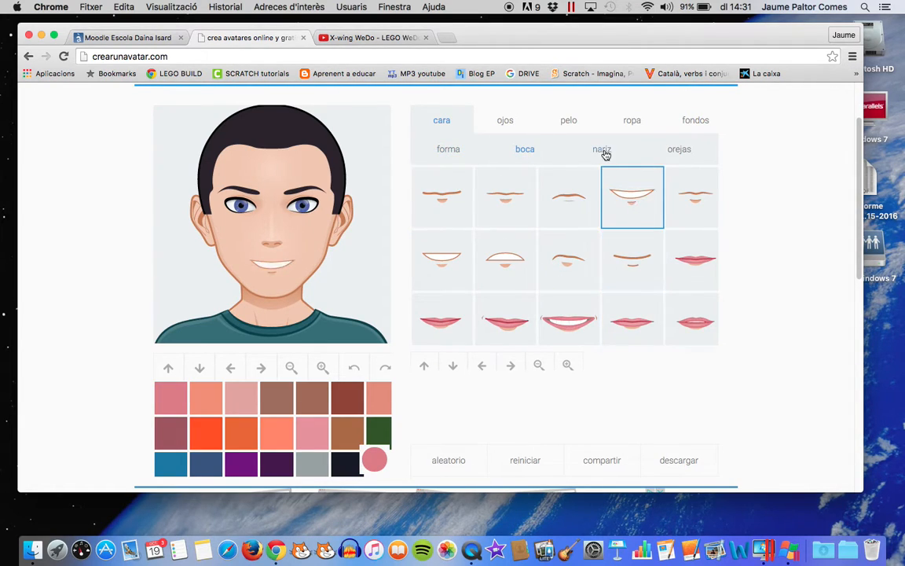
Choose the third nose in the first row and the second ear shape for the avatar
click(602, 150)
click(581, 203)
click(679, 149)
click(632, 200)
click(494, 196)
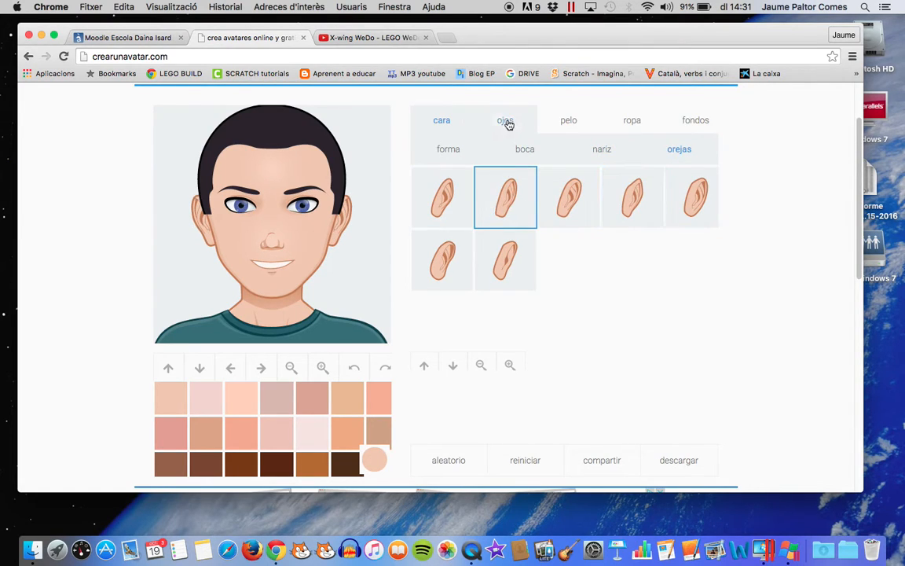
Choose the second eye shape and the large iris with a pupil in the second row, leaving out glasses
click(505, 120)
click(505, 197)
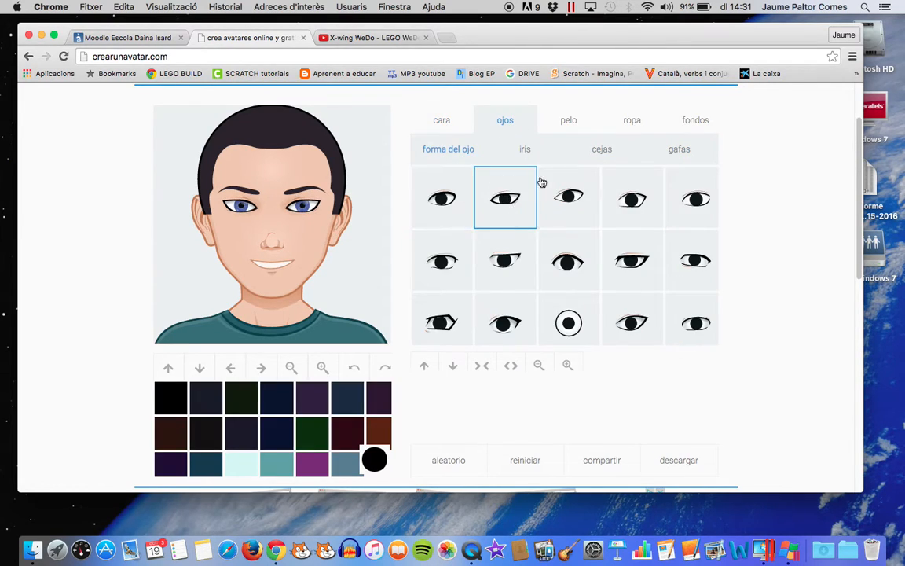
click(525, 150)
click(630, 262)
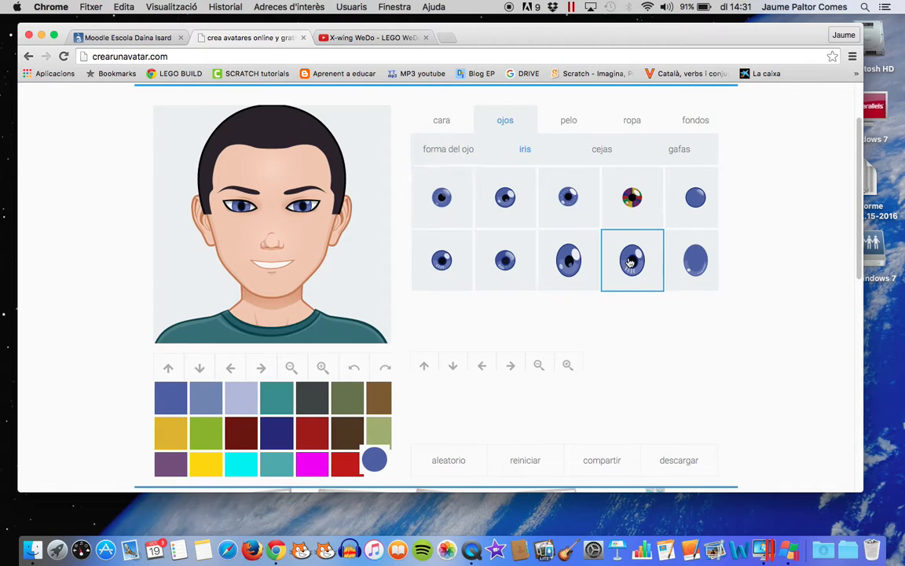
click(609, 151)
click(679, 149)
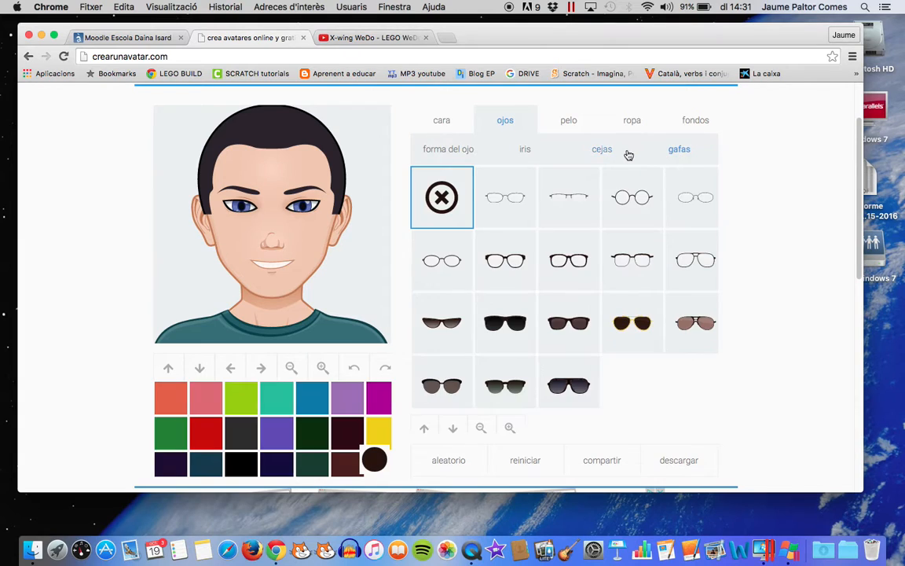
Give the avatar the short spiky hairstyle at the end of the first row
click(567, 119)
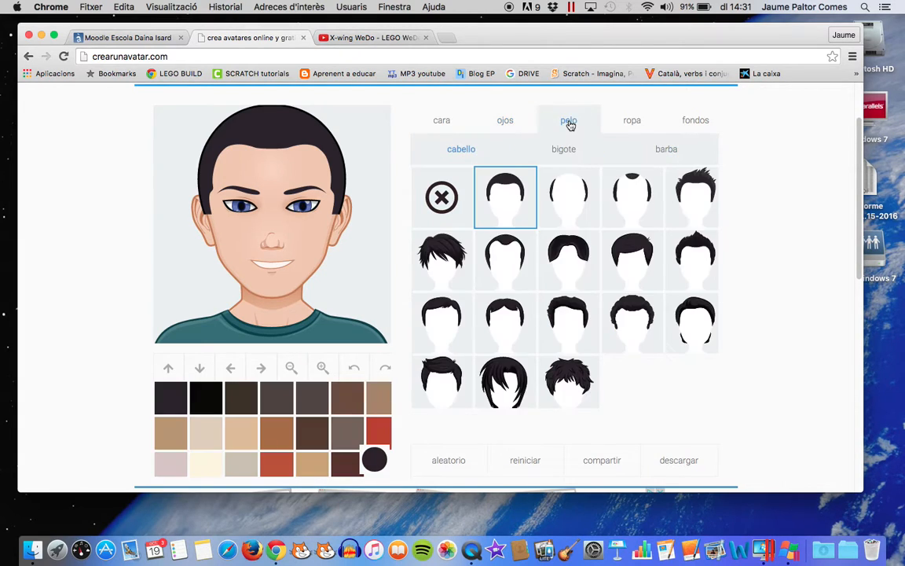
click(689, 193)
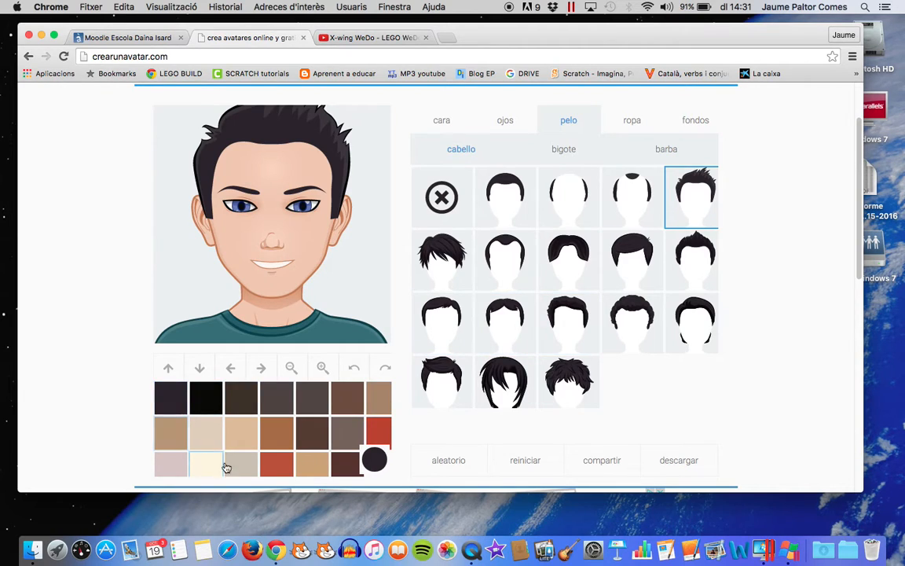
Recolour the avatar's hair with the custom green #628f23
click(376, 462)
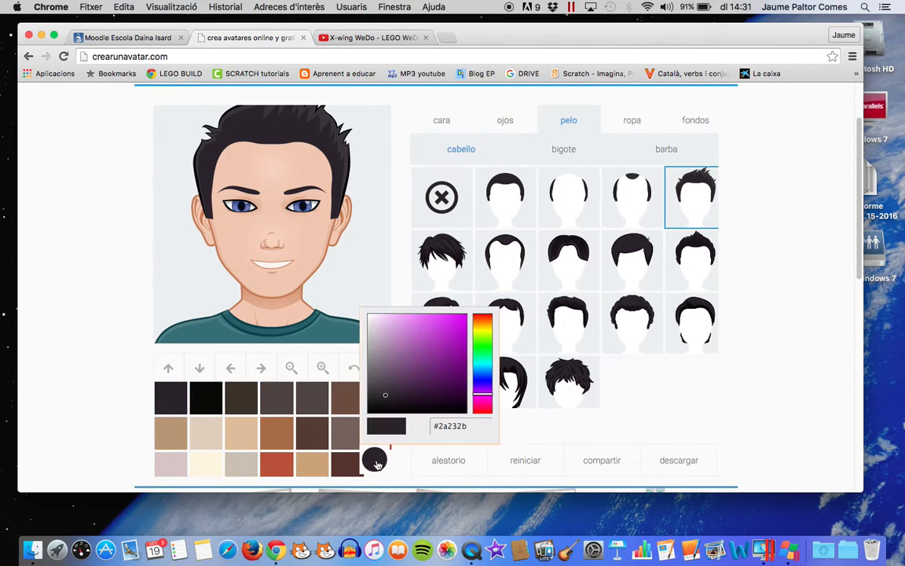
drag(384, 400, 409, 378)
drag(485, 397, 487, 344)
drag(408, 378, 440, 352)
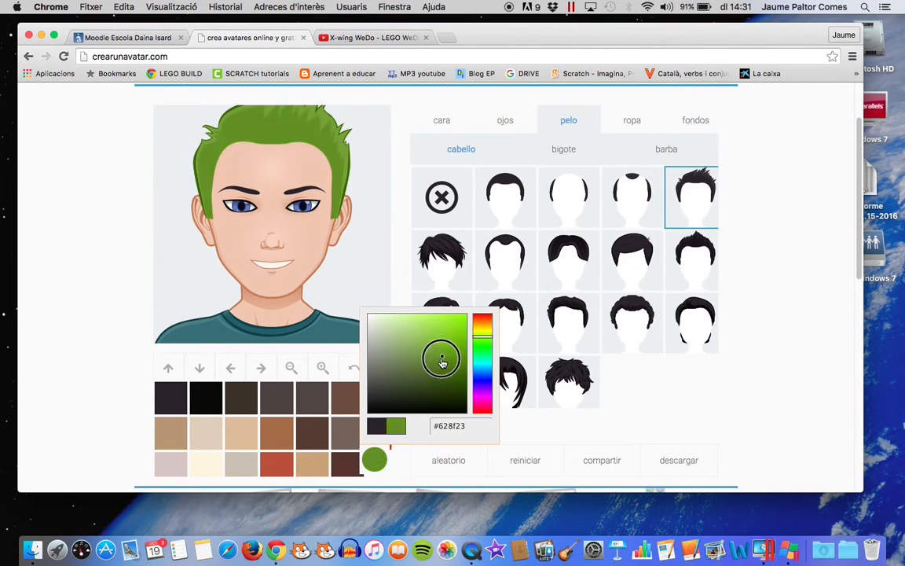
Try preset hair colours and settle on the dark brown third swatch in the first row
click(283, 432)
click(277, 397)
click(242, 397)
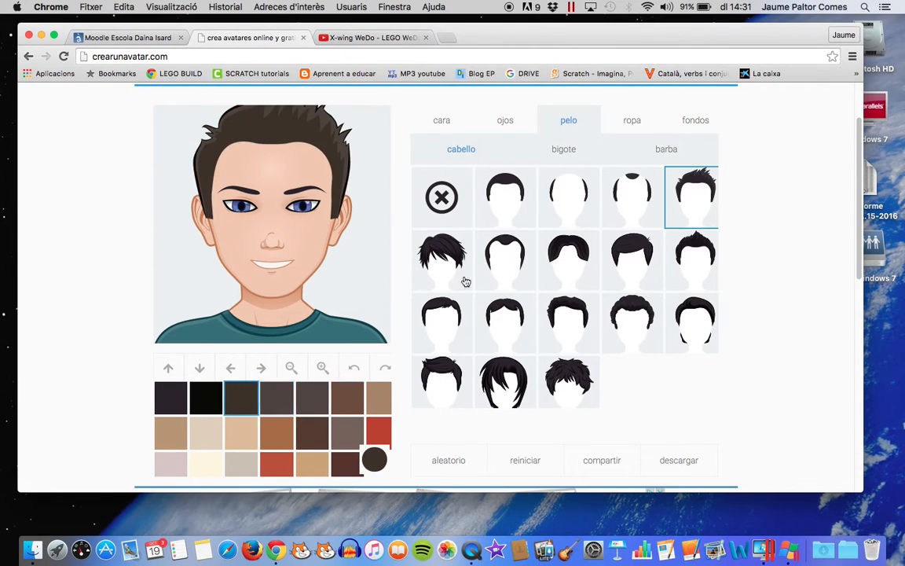
Dress the avatar in the plain turtleneck from the third row and add the concentric circles background
click(632, 122)
click(513, 336)
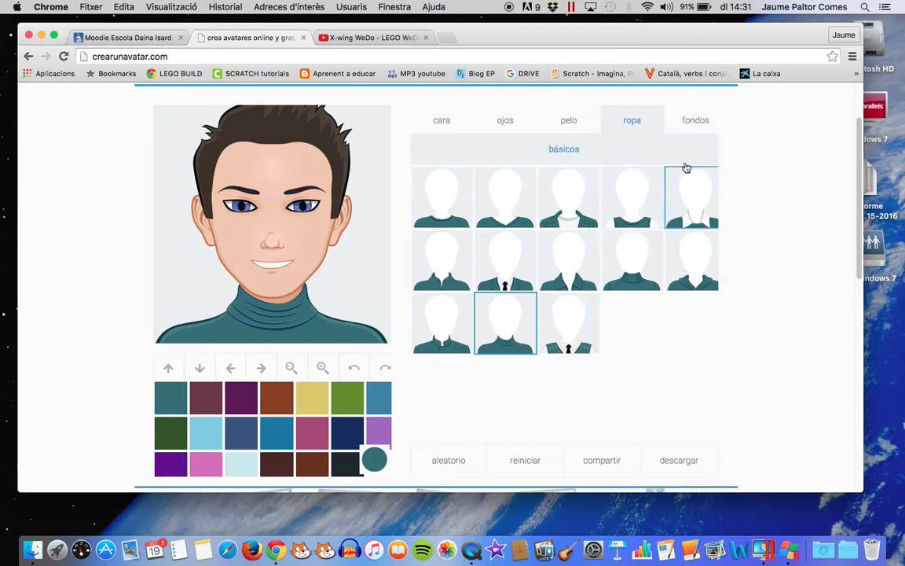
click(695, 121)
click(582, 205)
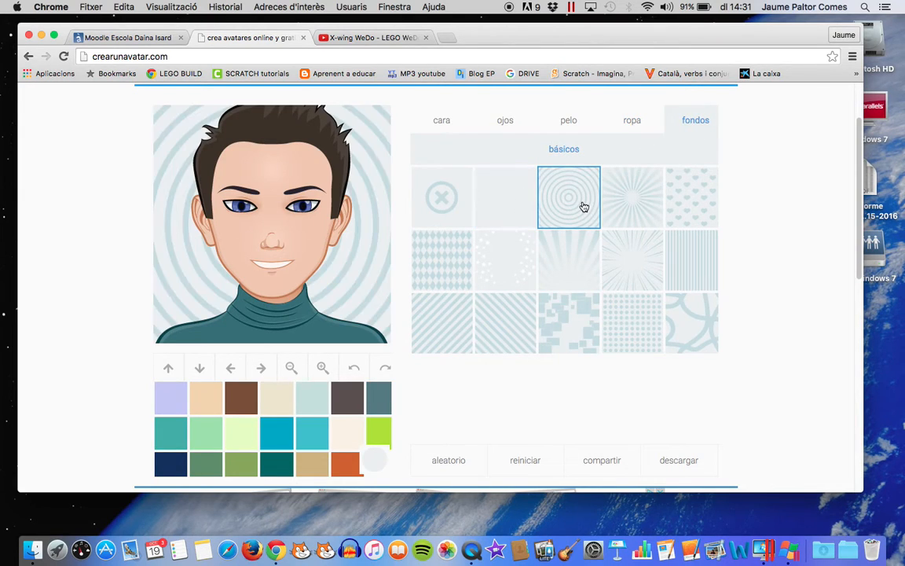
Nudge the mouth's position on the face and enlarge the smile slightly
click(453, 126)
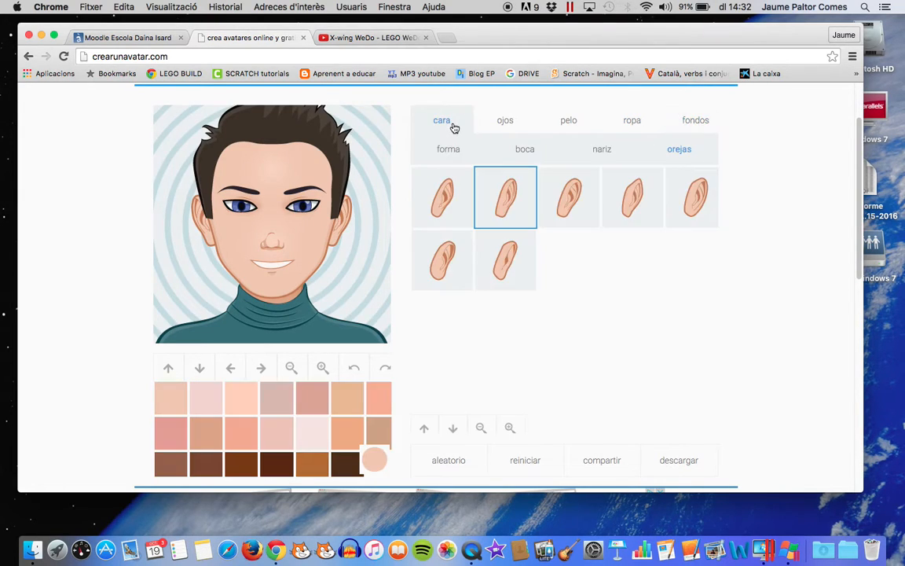
click(525, 151)
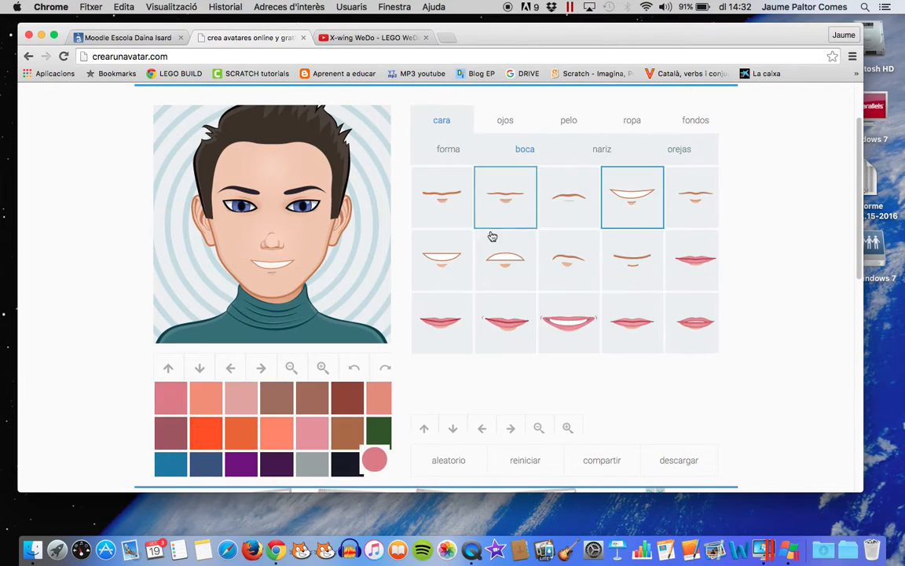
click(431, 429)
click(452, 431)
click(453, 430)
click(454, 430)
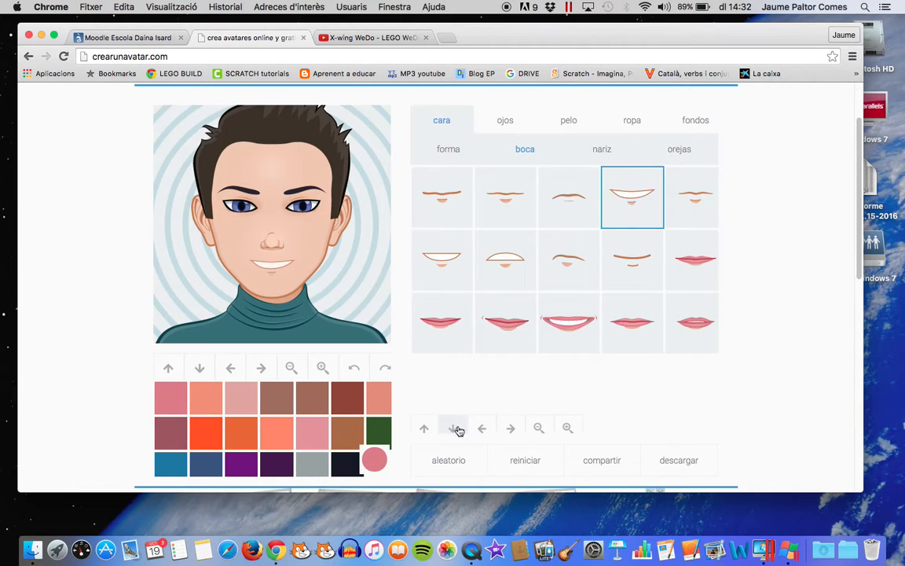
click(511, 429)
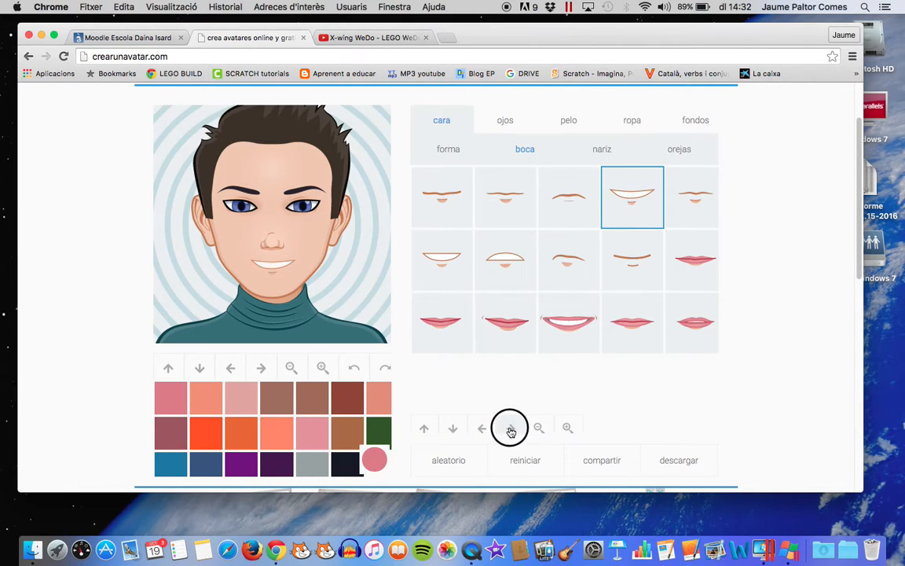
click(541, 428)
click(568, 429)
click(568, 428)
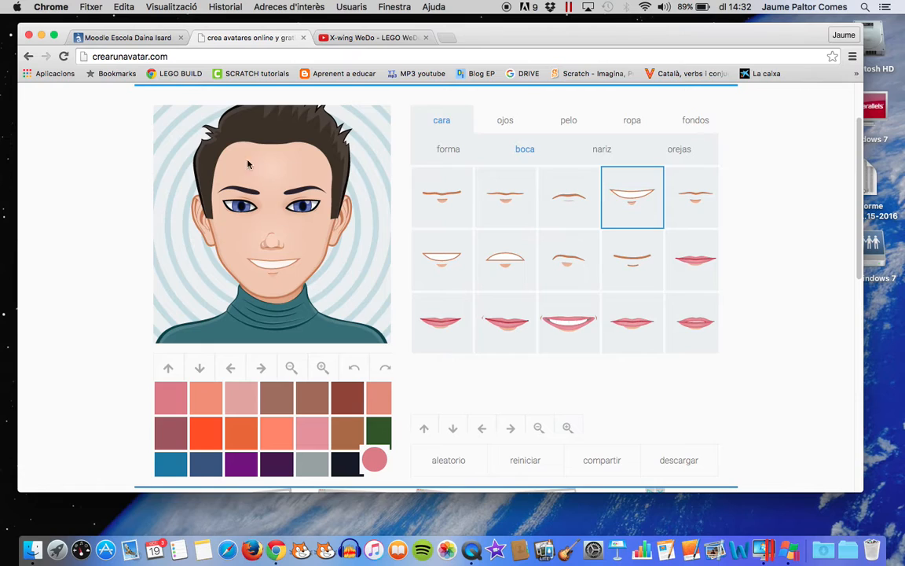
Shift the whole avatar vertically and horizontally to adjust its position over the background
click(168, 368)
click(168, 368)
click(200, 368)
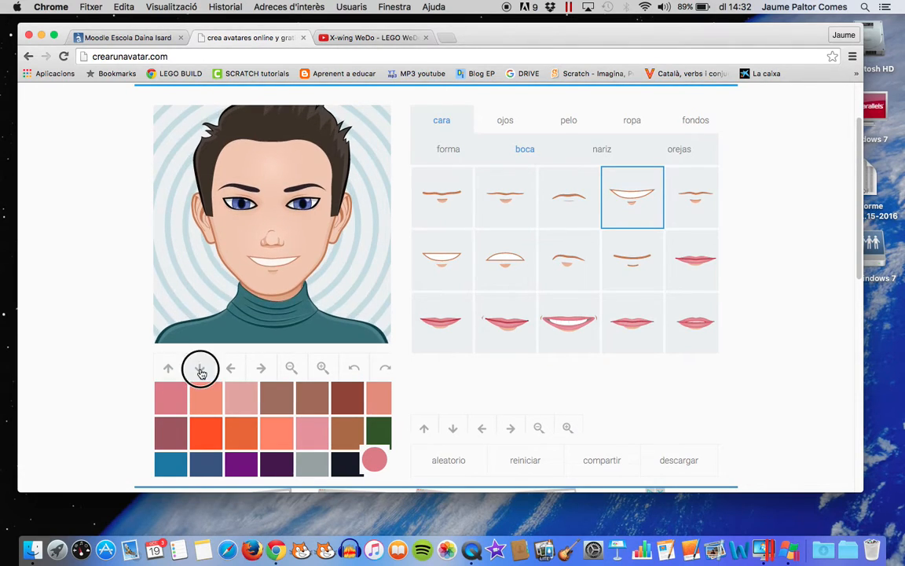
click(230, 368)
click(255, 368)
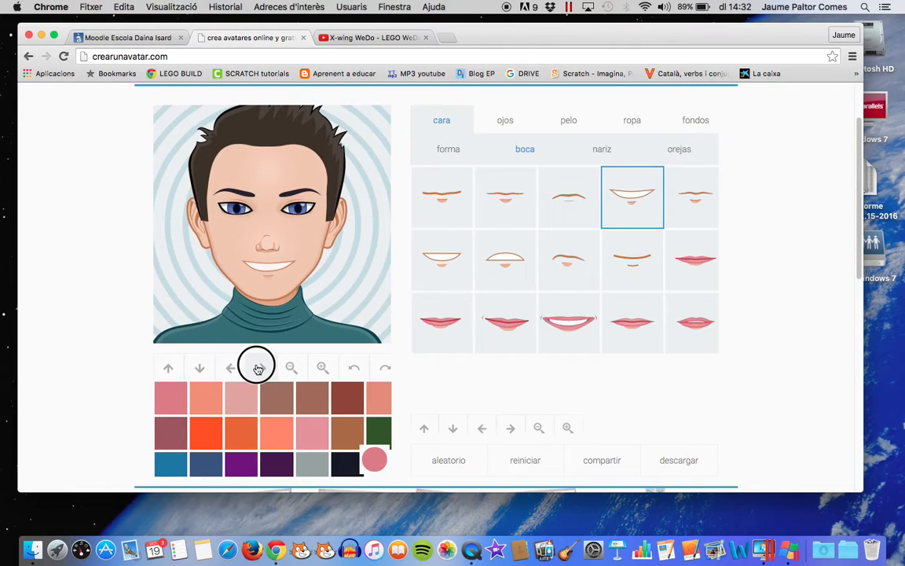
Shrink the whole avatar within its frame and tilt the head slightly clockwise
click(291, 368)
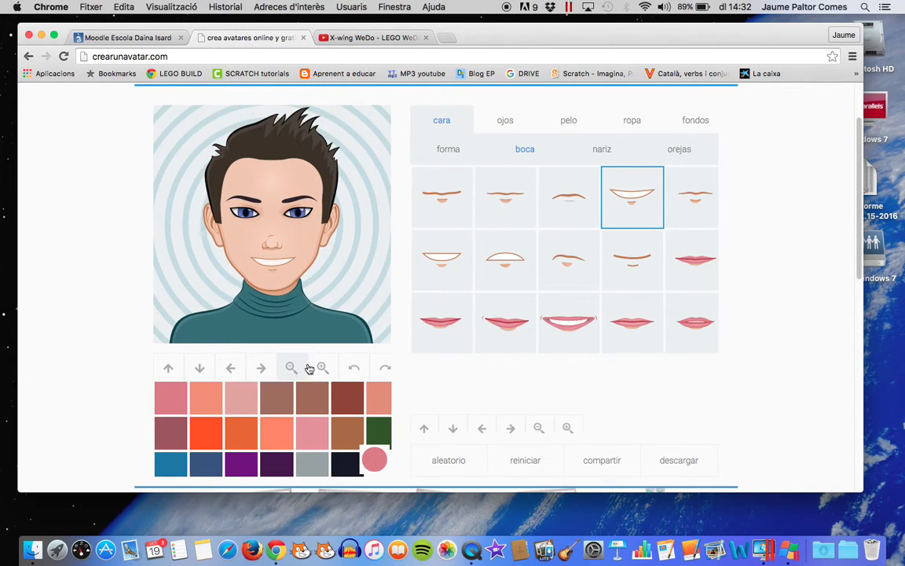
click(357, 370)
click(384, 370)
click(385, 370)
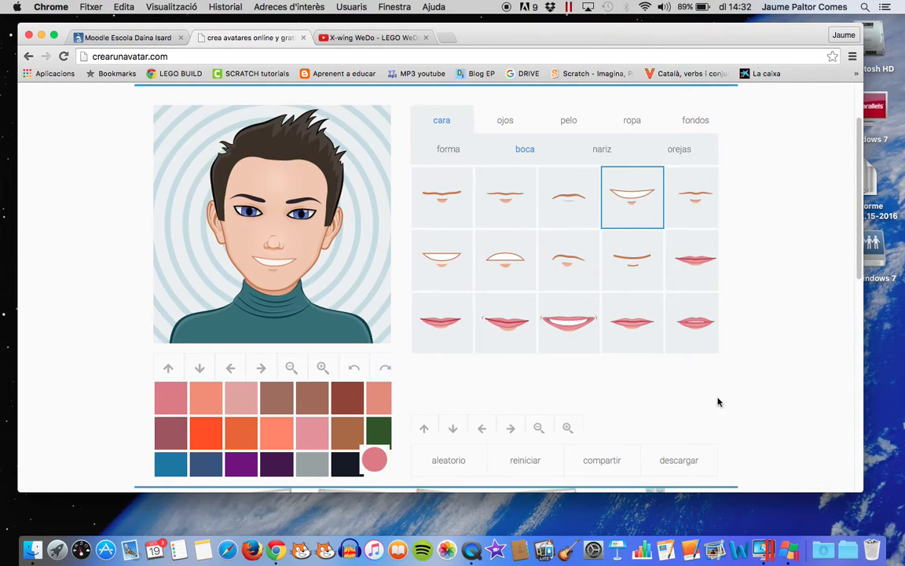
Download the avatar as a 400x400 PNG and open the folder that holds the browser's downloads
click(680, 462)
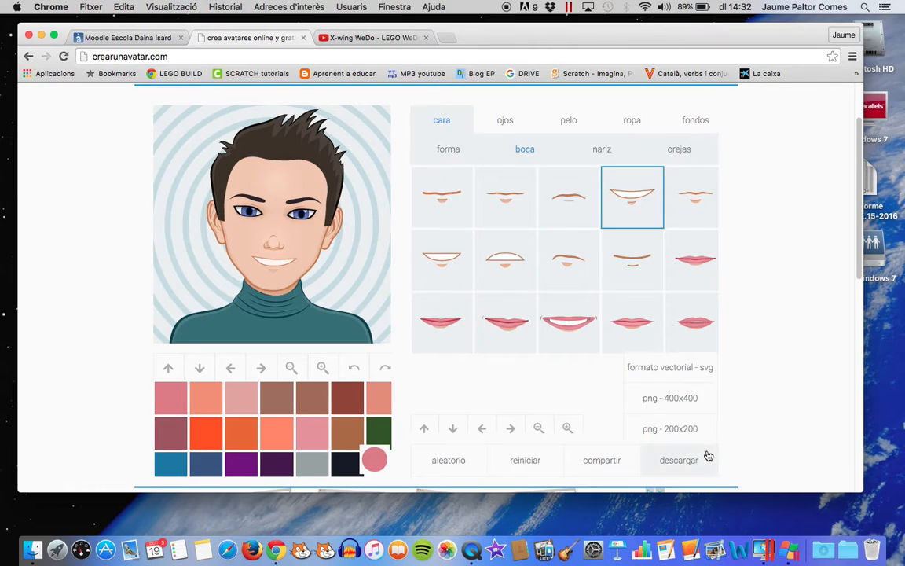
click(678, 398)
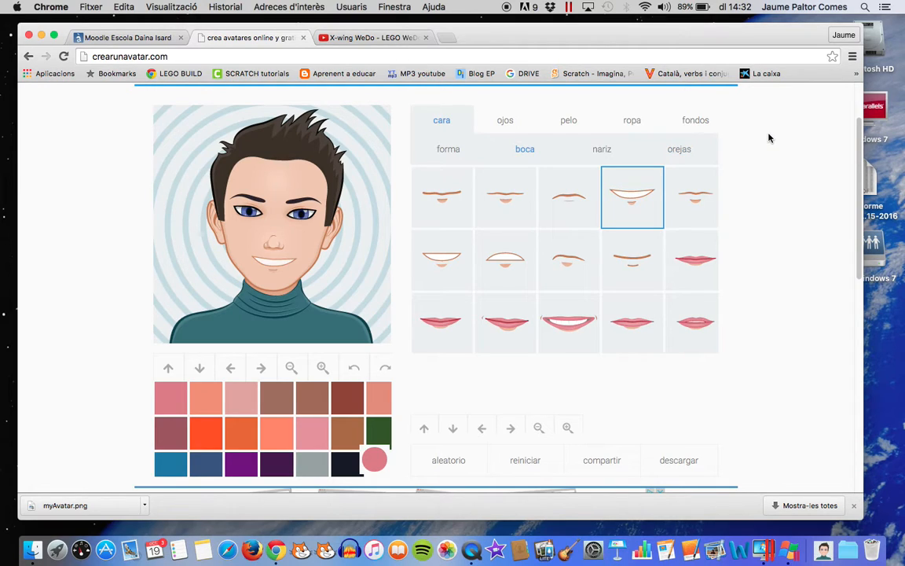
click(853, 58)
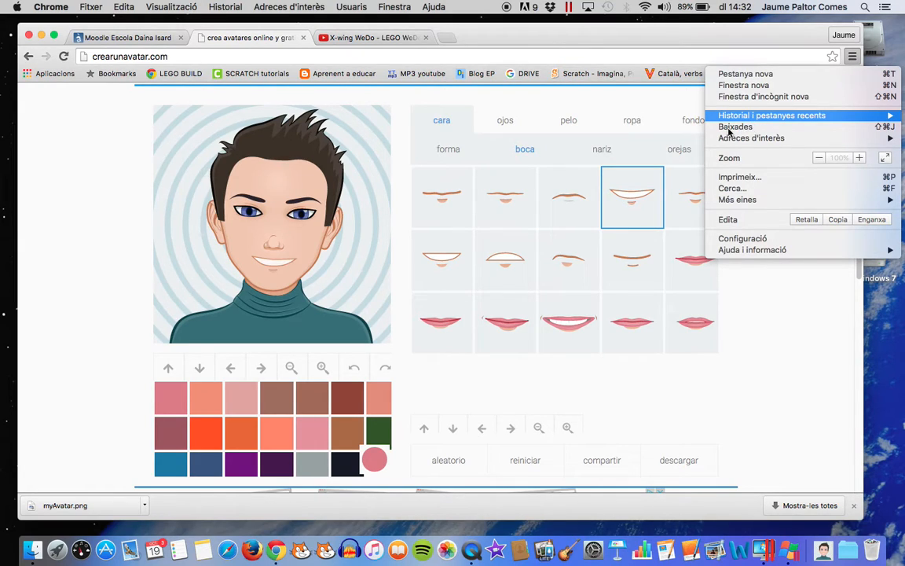
click(747, 128)
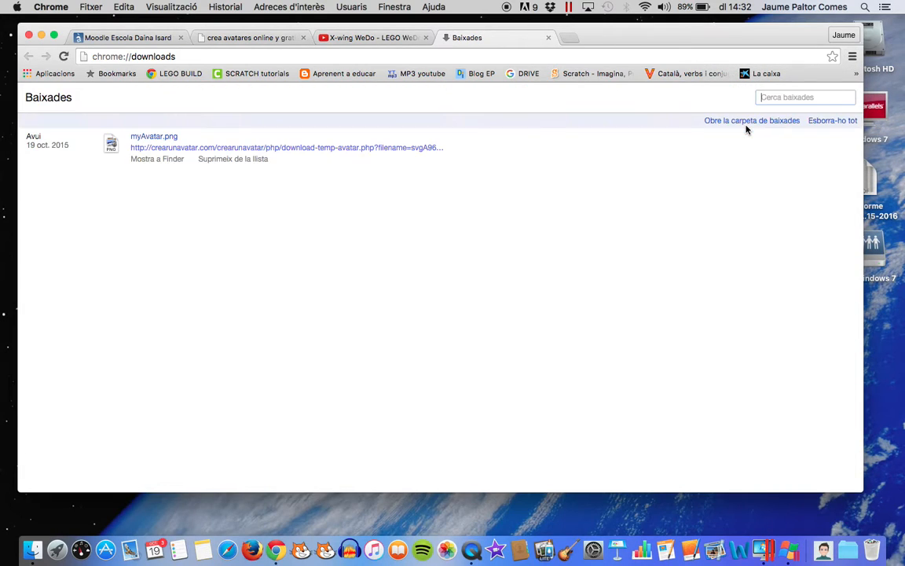
click(747, 122)
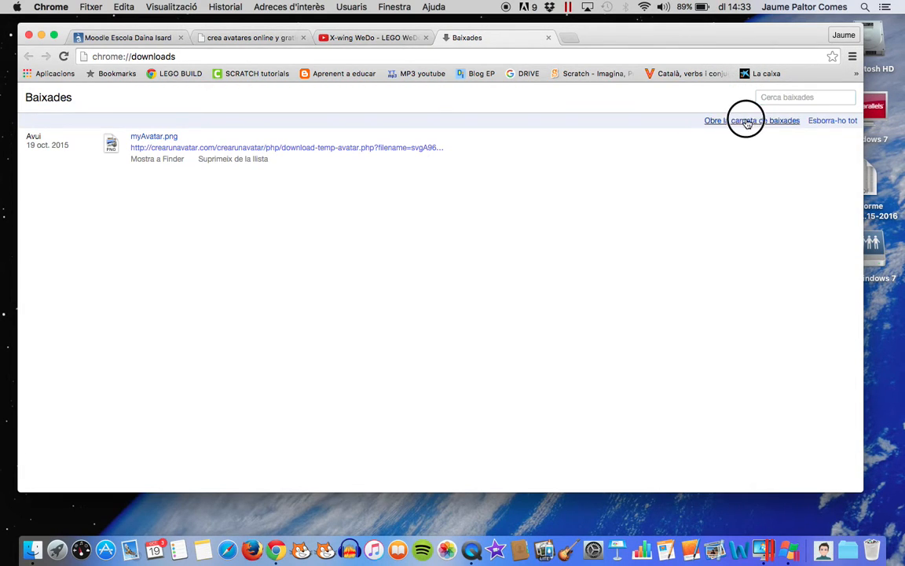
Rename the downloaded myAvatar.png to the owner's first name and surname followed by "avatar", keeping the .png extension
drag(187, 96, 331, 153)
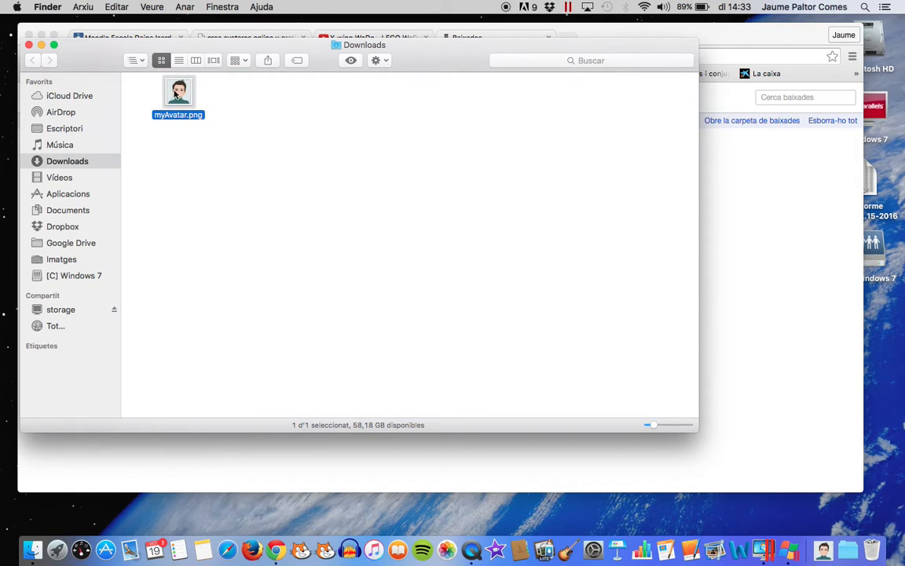
click(169, 116)
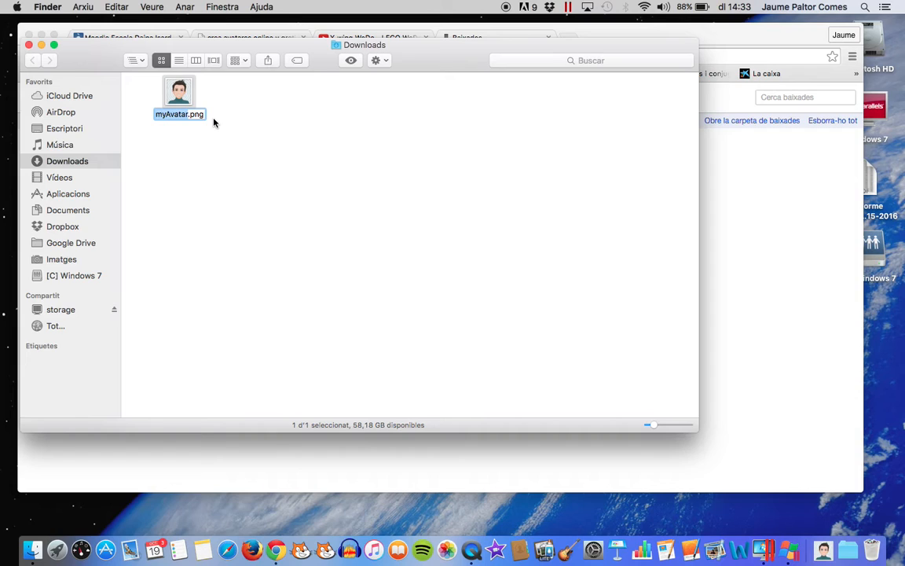
right_click(179, 95)
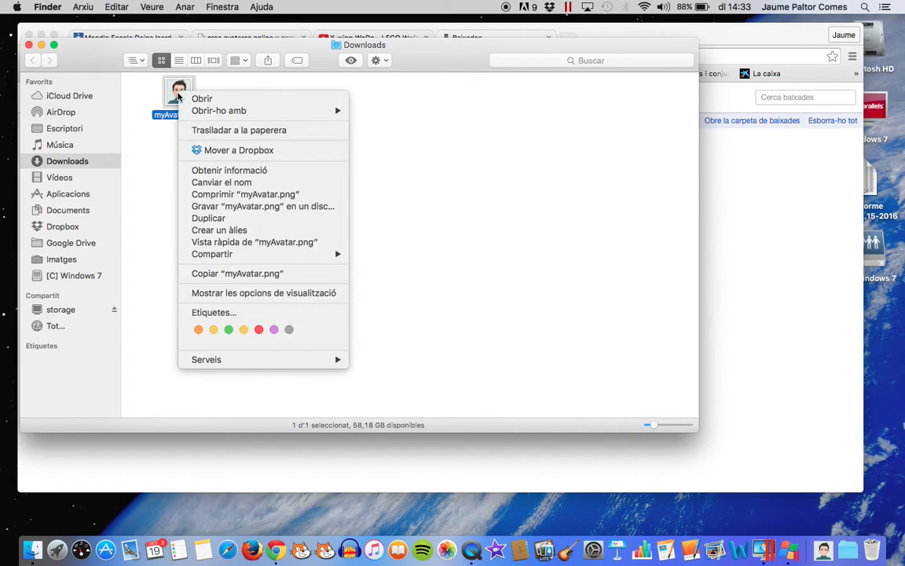
click(224, 184)
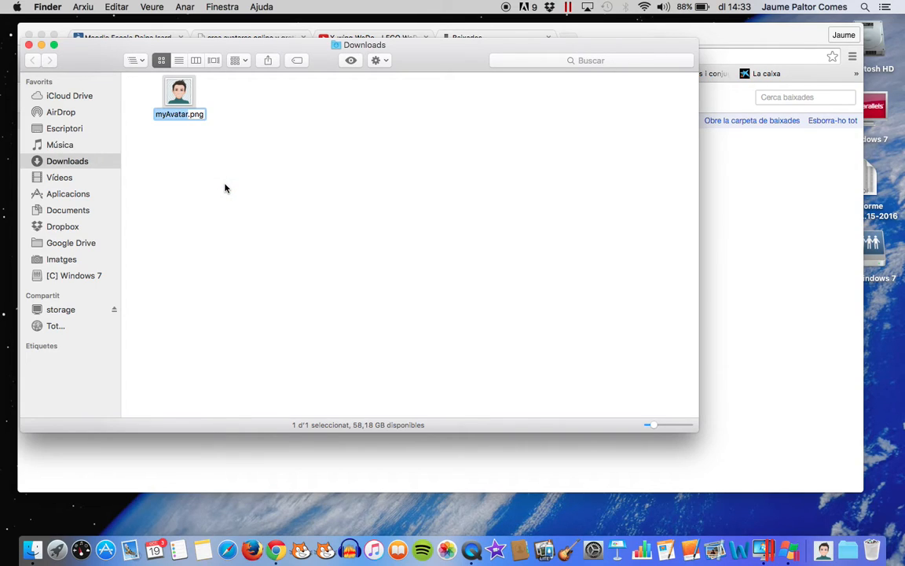
key(BackSpace)
text(jaume palt)
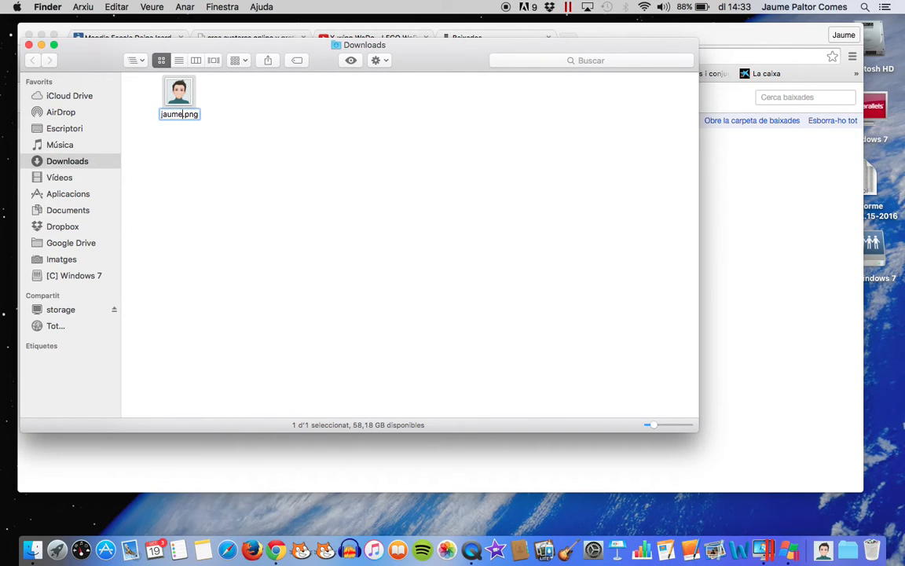
text(or avatar)
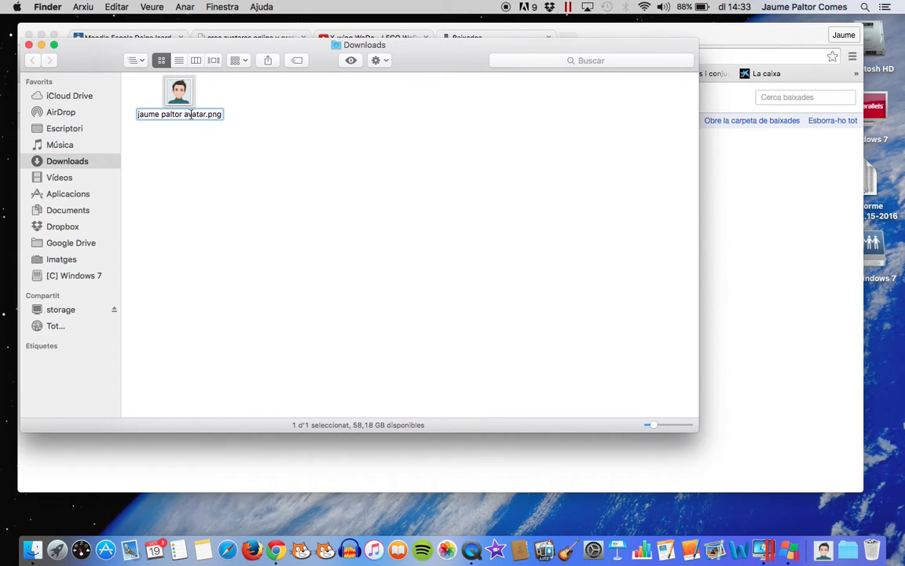
key(Return)
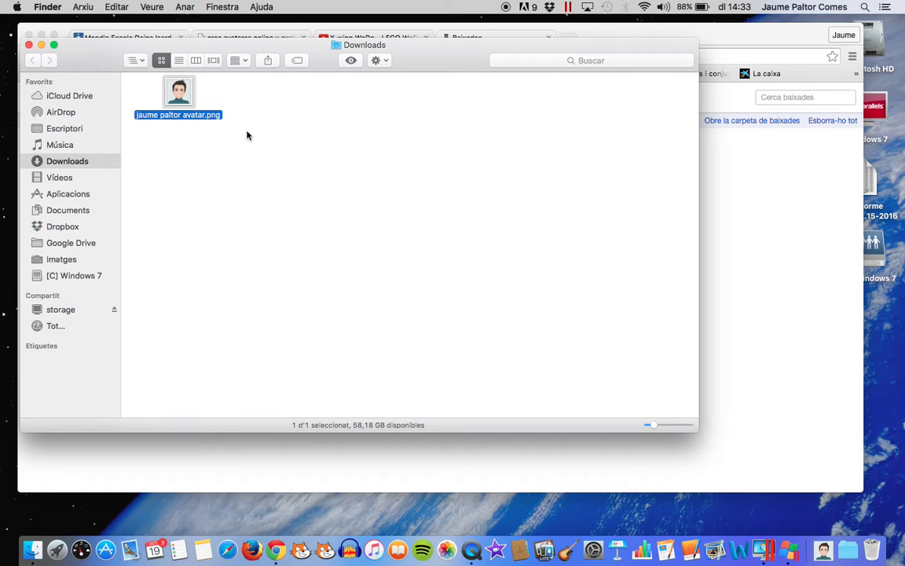
Move the Downloads window aside, switch to the Moodle Escola Daina Isard site and open the profile for editing
drag(434, 59, 668, 193)
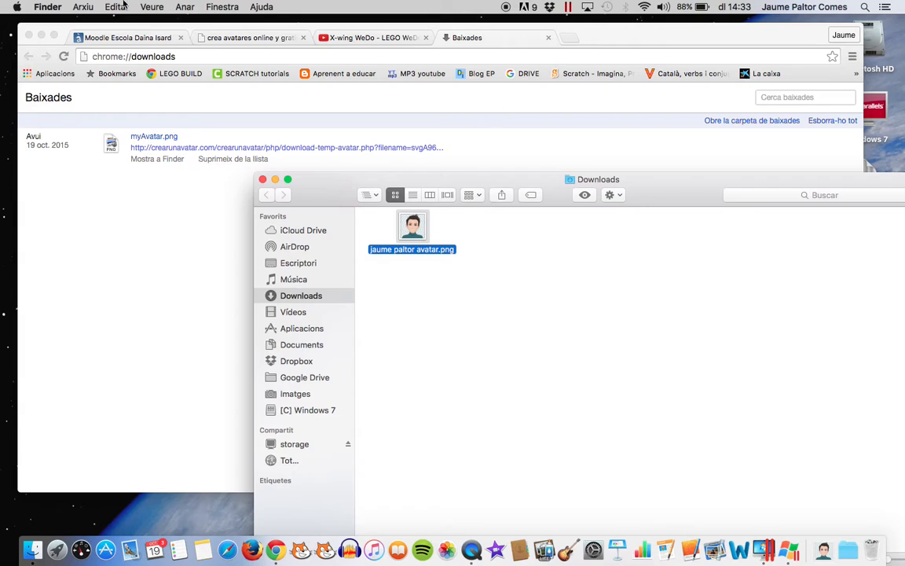
click(120, 38)
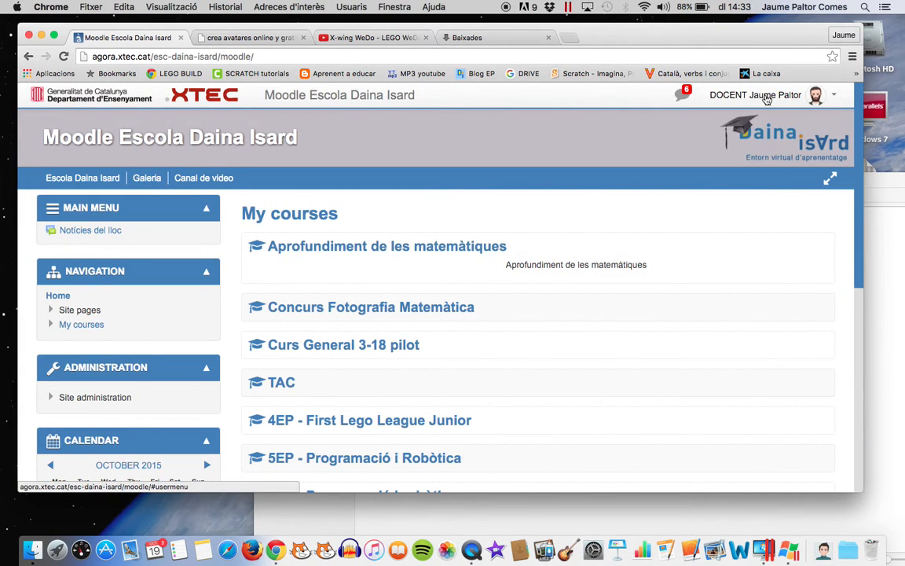
click(837, 97)
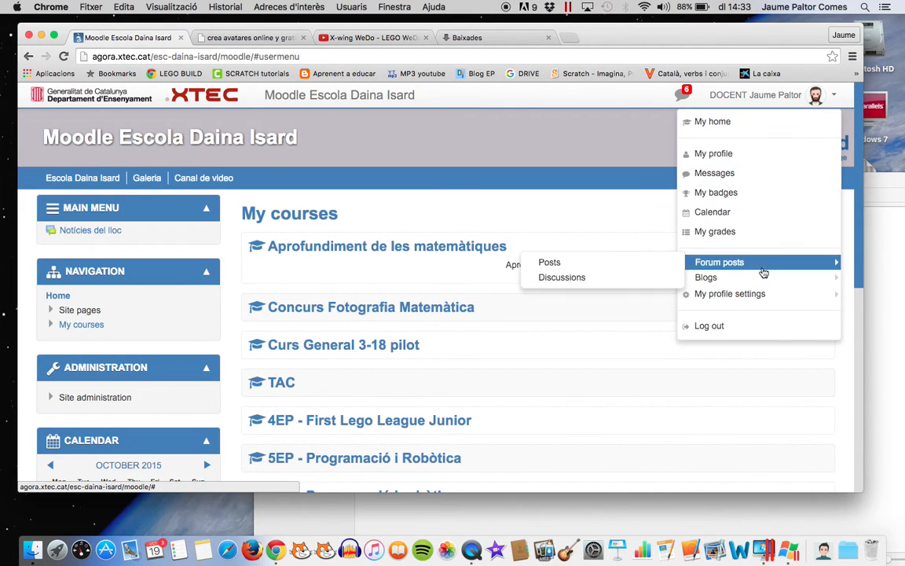
mouse_move(738, 298)
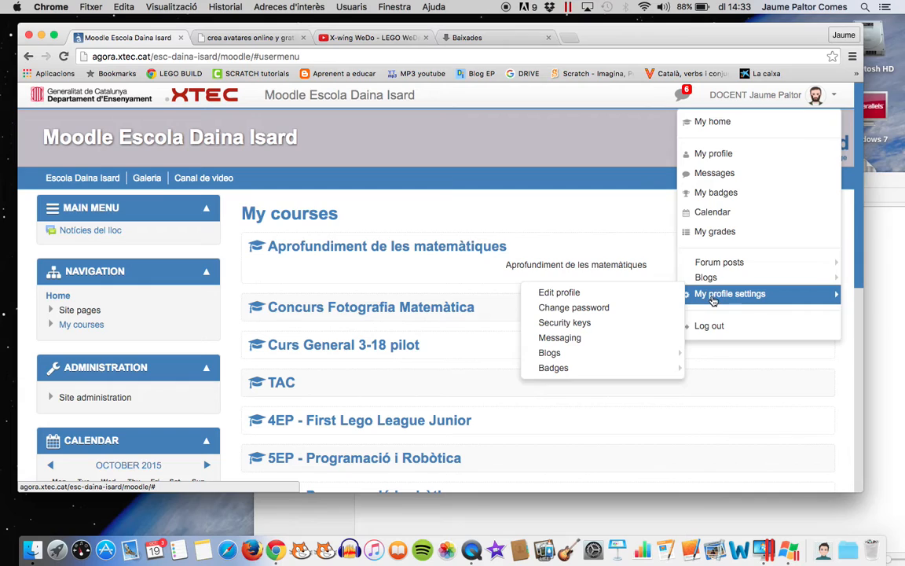
click(560, 293)
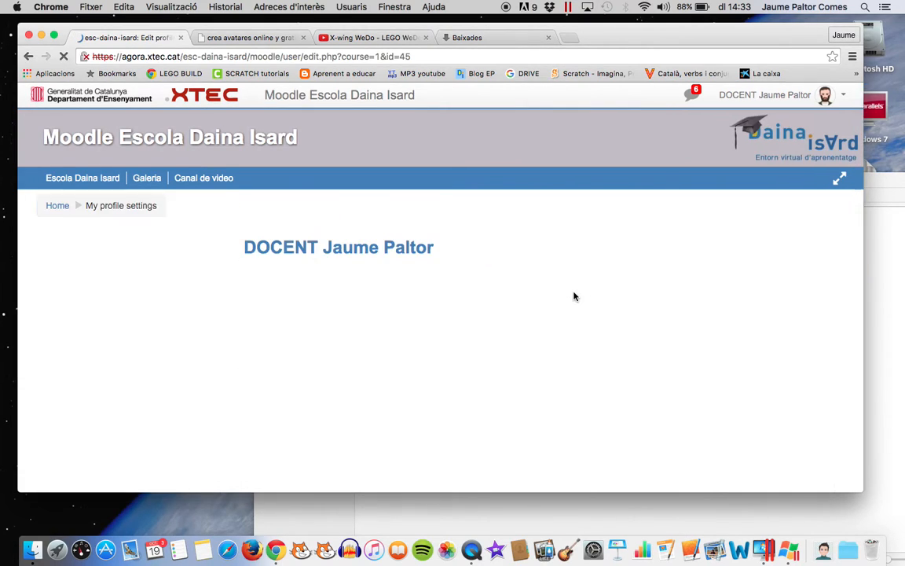
Expand the User picture section of the profile form
scroll(573, 296, down, 3)
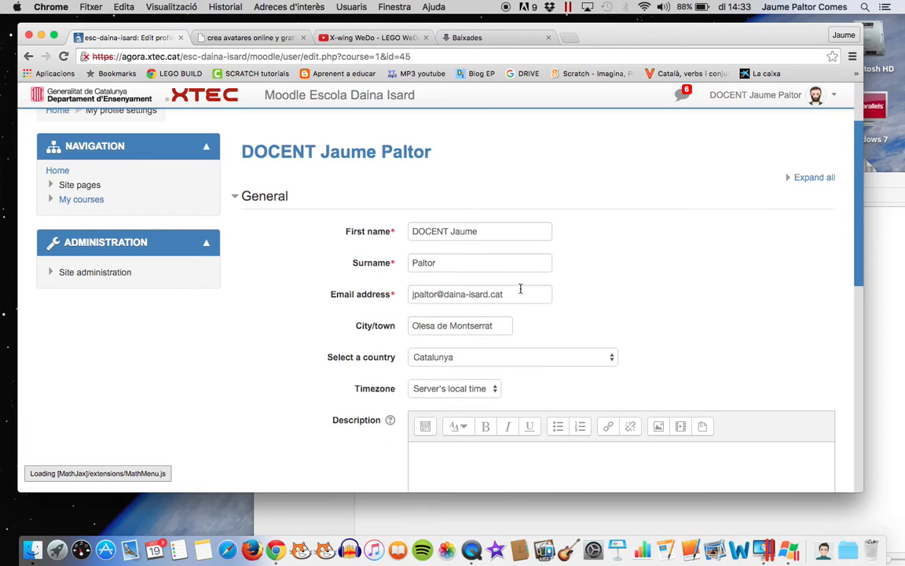
click(427, 231)
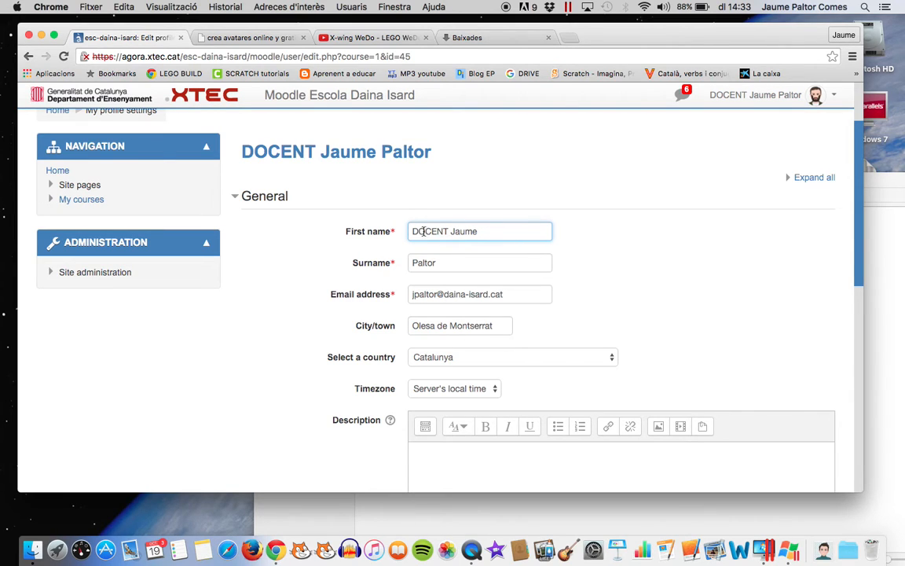
scroll(568, 249, down, 10)
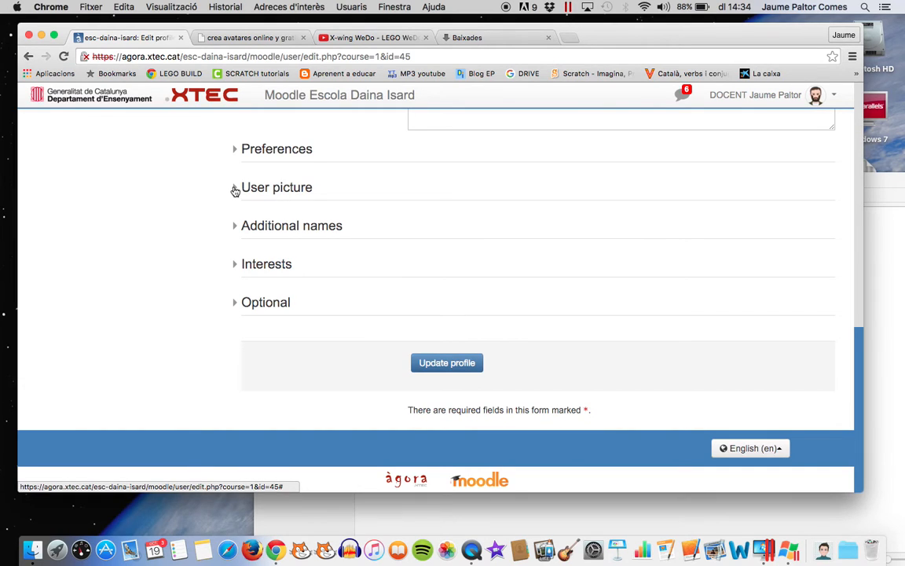
click(235, 190)
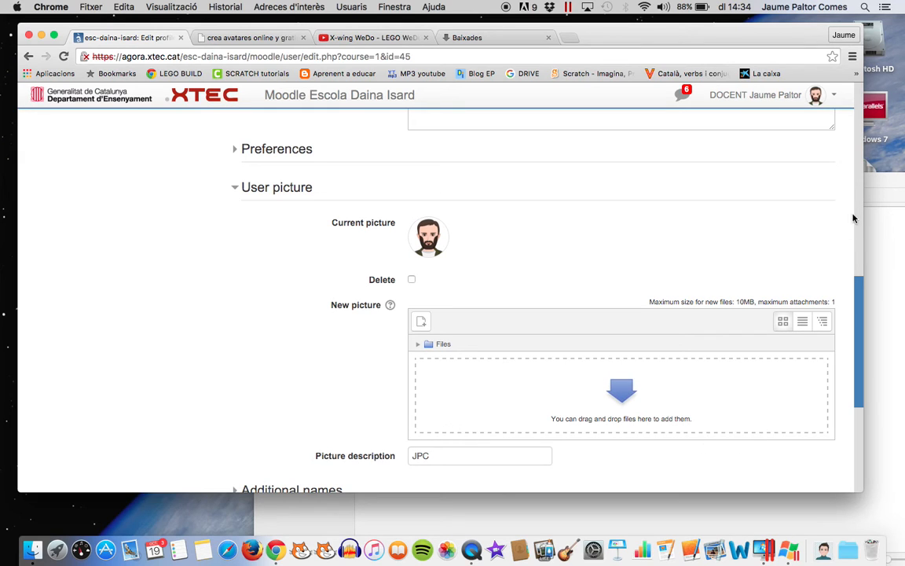
Add the renamed avatar PNG from the Downloads folder as the new user picture and update the profile
click(880, 181)
drag(309, 194, 752, 107)
drag(855, 147, 617, 384)
scroll(404, 330, down, 5)
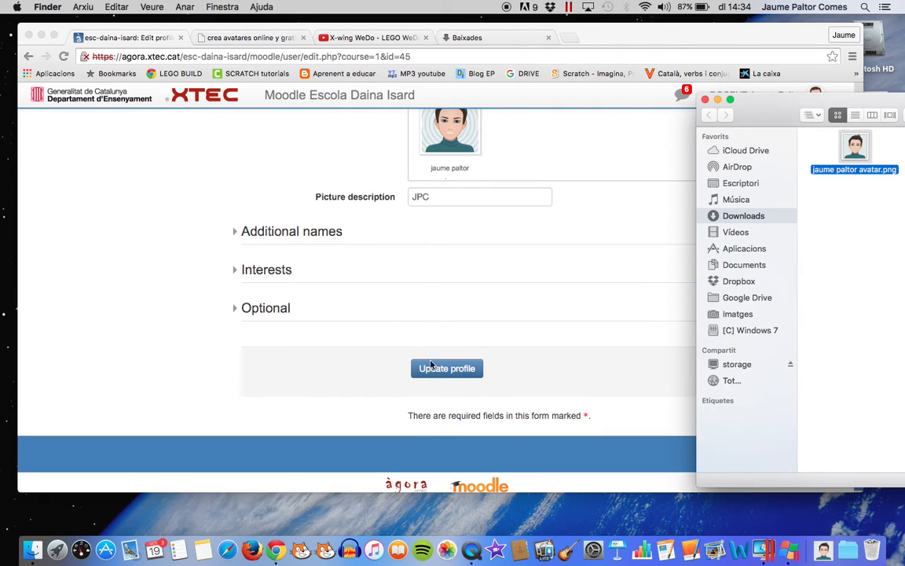
click(456, 370)
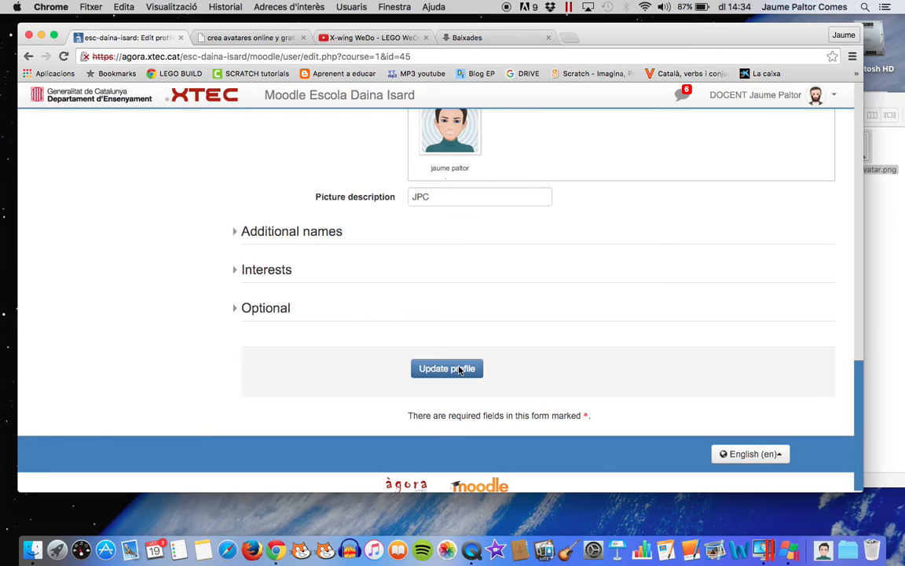
click(461, 370)
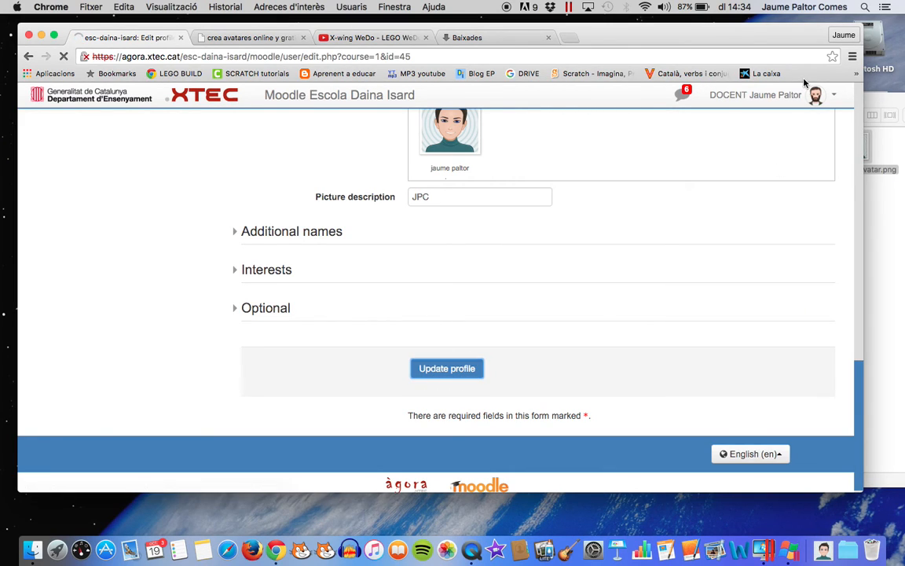